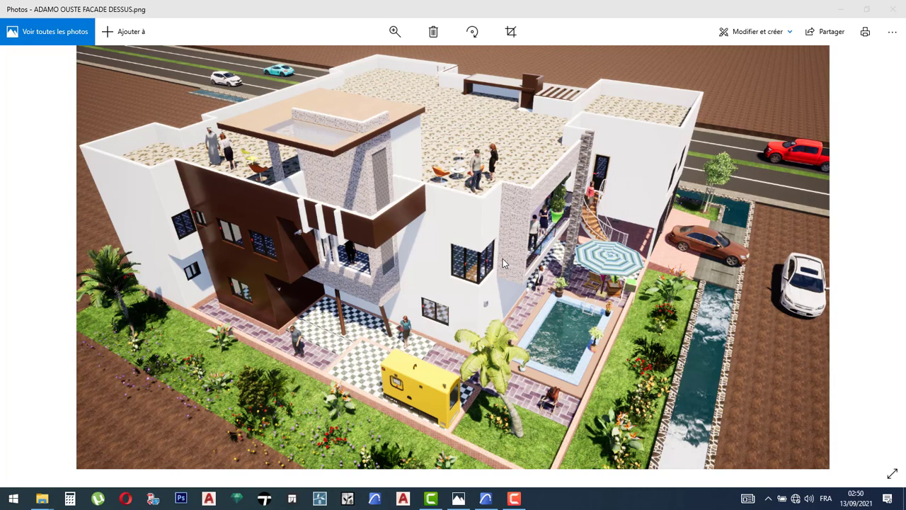
- Switch to the ARCHICAD project and examine the RDC floor plan and its surrounding elevation and section markers
{"action": "left_click", "coordinate": [486, 498]}
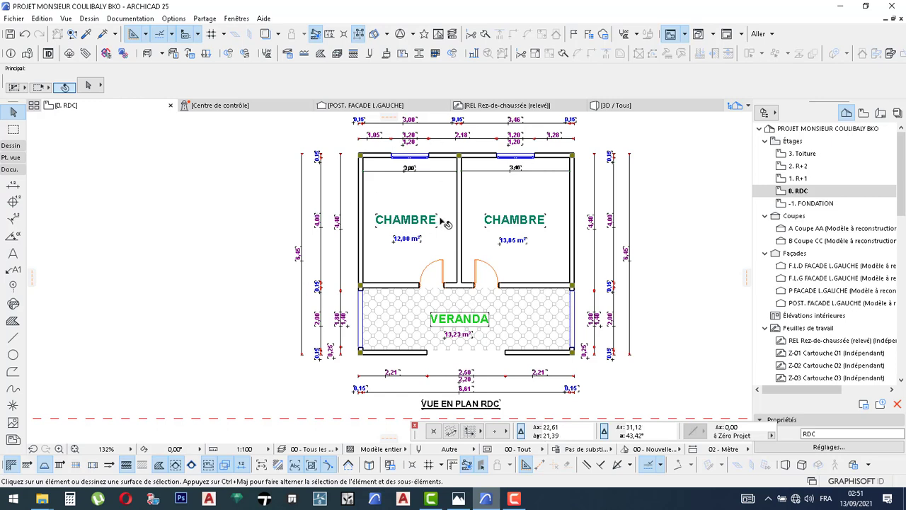
{"action": "scroll", "coordinate": [446, 223], "scroll_direction": "down", "scroll_amount": 1}
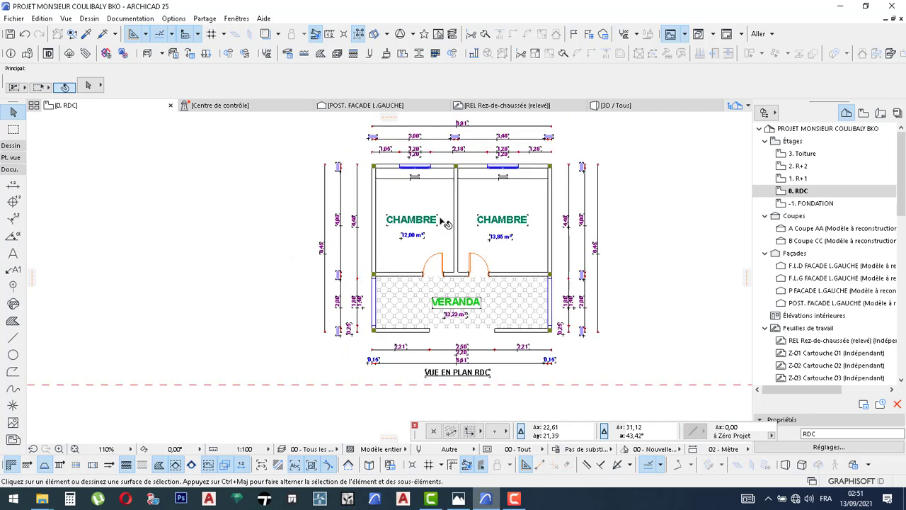
{"action": "middle_click_drag", "start_coordinate": [444, 221], "coordinate": [423, 230]}
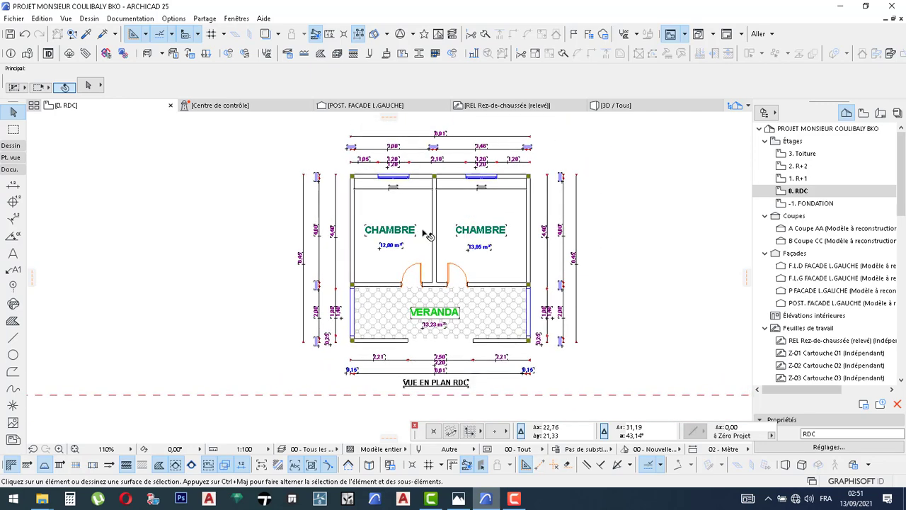
{"action": "scroll", "coordinate": [417, 222], "scroll_direction": "down", "scroll_amount": 7}
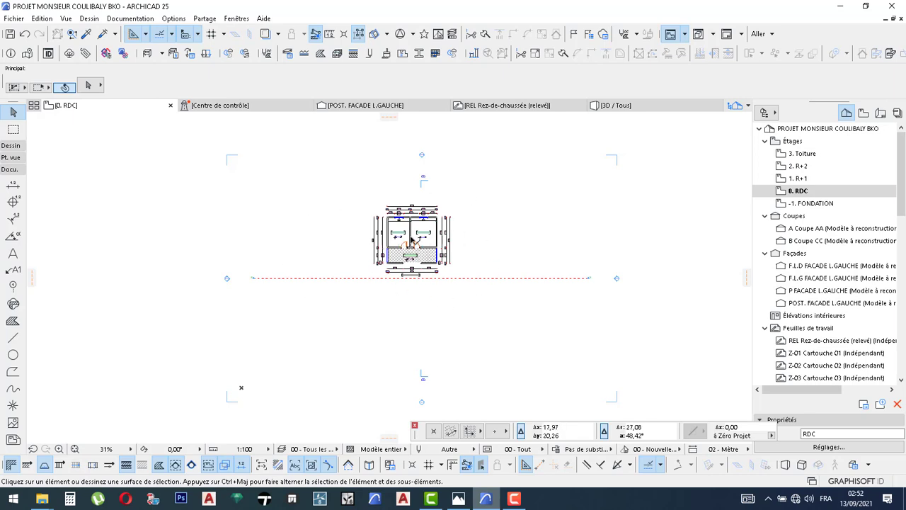
{"action": "scroll", "coordinate": [419, 240], "scroll_direction": "up", "scroll_amount": 4}
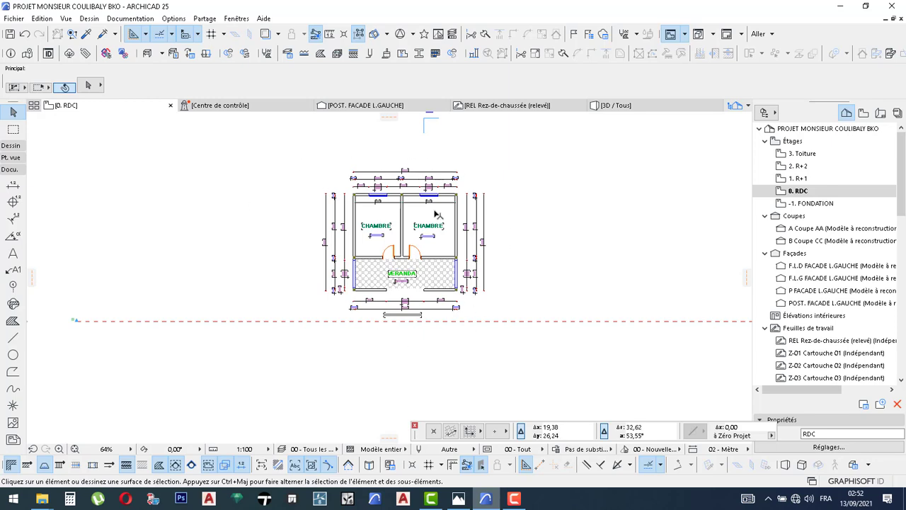
{"action": "scroll", "coordinate": [431, 224], "scroll_direction": "up", "scroll_amount": 1}
{"action": "scroll", "coordinate": [431, 224], "scroll_direction": "up", "scroll_amount": 3}
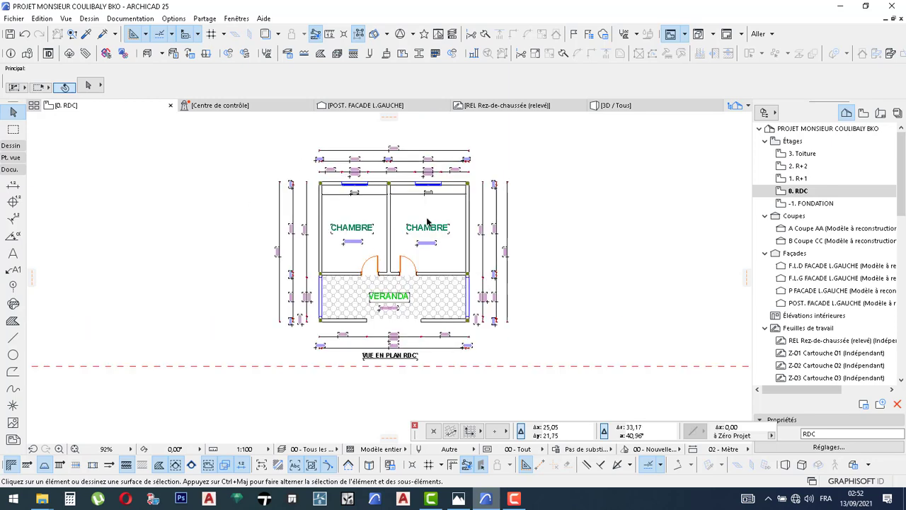
- Draw a rectangular marquee of about 11.45 × 10.31 m around the whole RDC plan, including its dimensions and title
{"action": "left_click", "coordinate": [12, 132]}
{"action": "scroll", "coordinate": [404, 180], "scroll_direction": "up", "scroll_amount": 3}
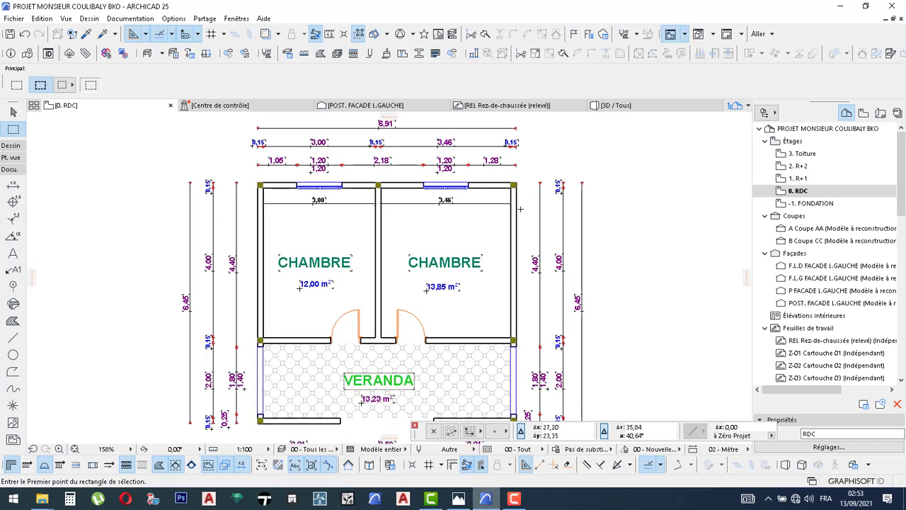
{"action": "scroll", "coordinate": [520, 209], "scroll_direction": "down", "scroll_amount": 2}
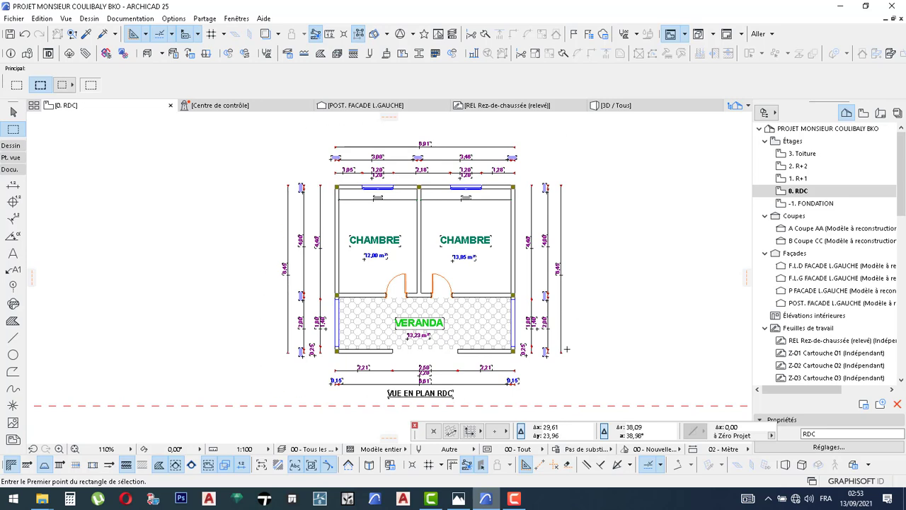
{"action": "scroll", "coordinate": [389, 398], "scroll_direction": "up", "scroll_amount": 1}
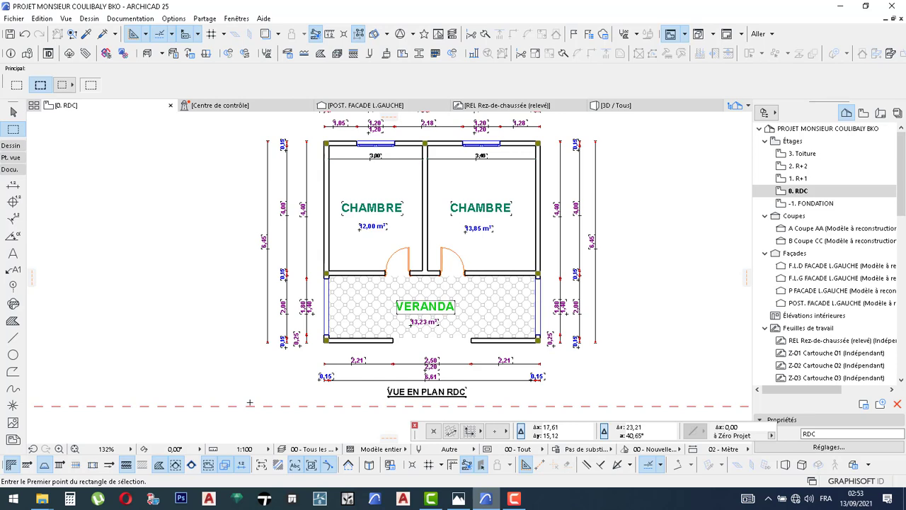
{"action": "left_click", "coordinate": [249, 402]}
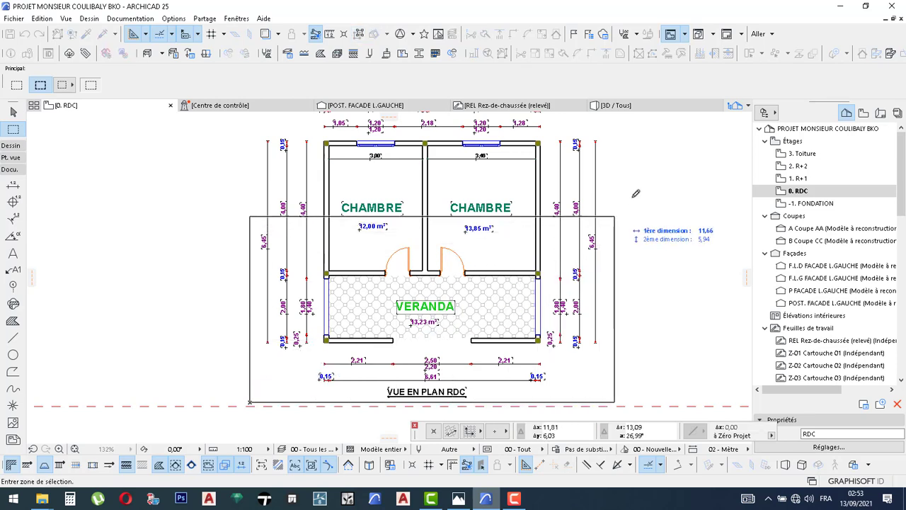
{"action": "scroll", "coordinate": [562, 347], "scroll_direction": "down", "scroll_amount": 1}
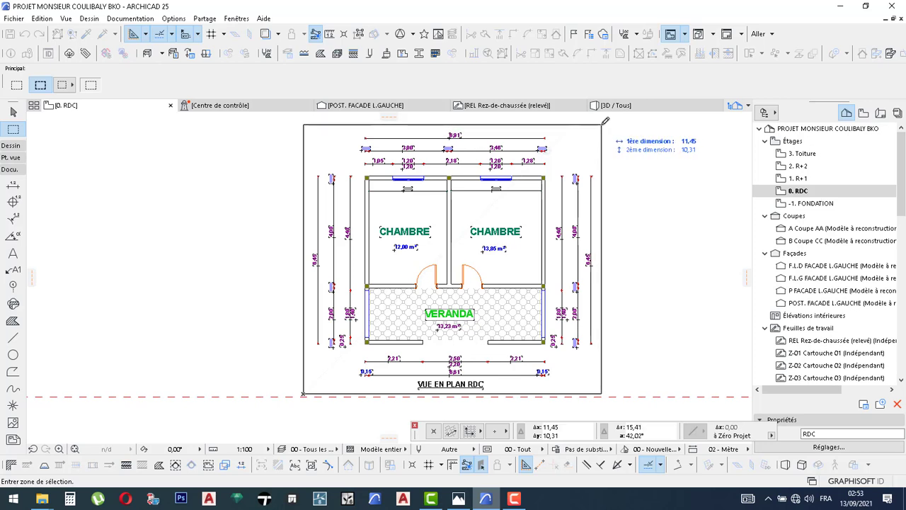
{"action": "left_click", "coordinate": [602, 124]}
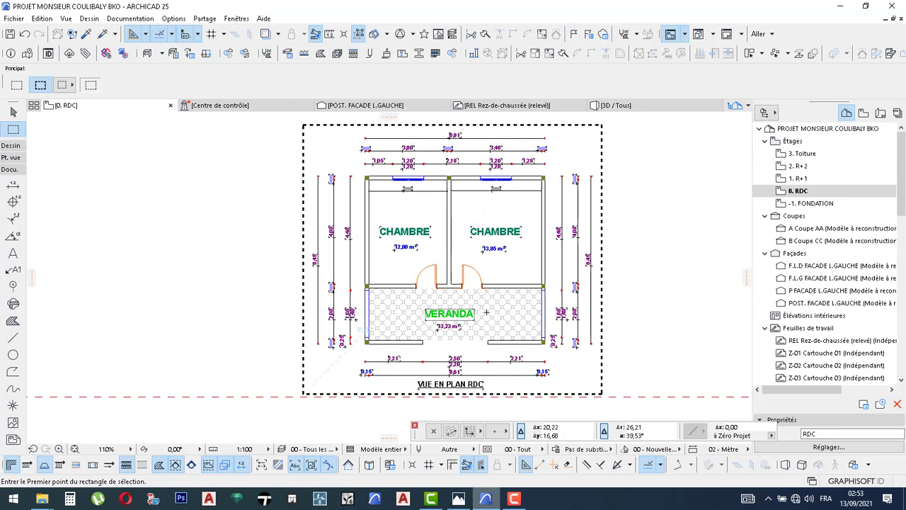
- Start saving the plan as a PDF in the project's FICHIER PDF folder, with the file opening after saving
{"action": "left_click", "coordinate": [14, 18]}
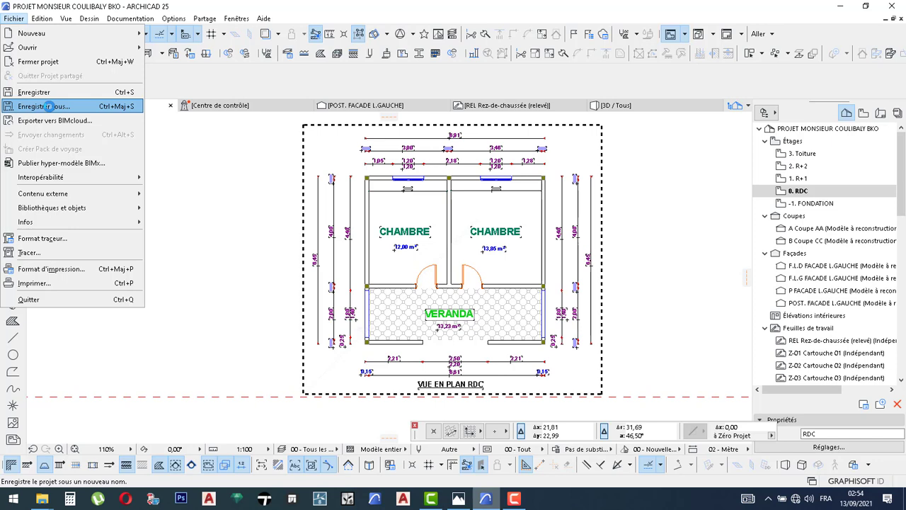
{"action": "left_click", "coordinate": [48, 106]}
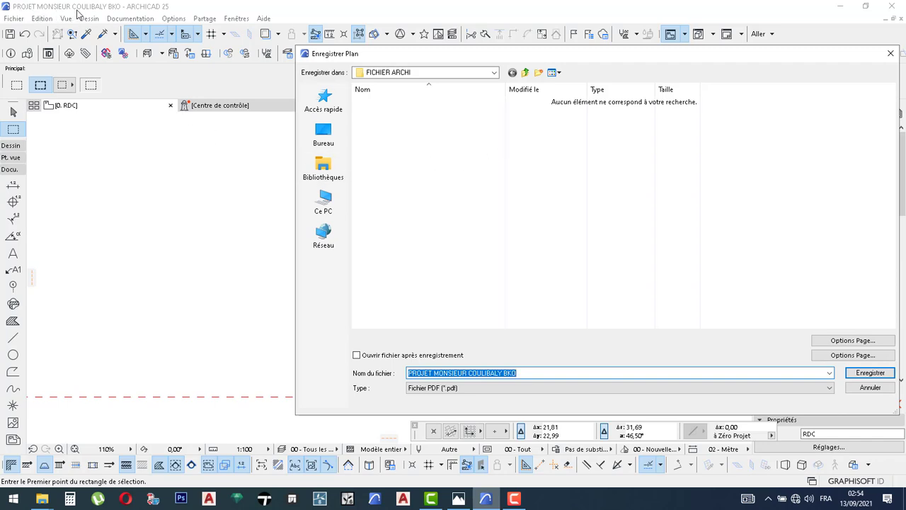
{"action": "left_click", "coordinate": [494, 74]}
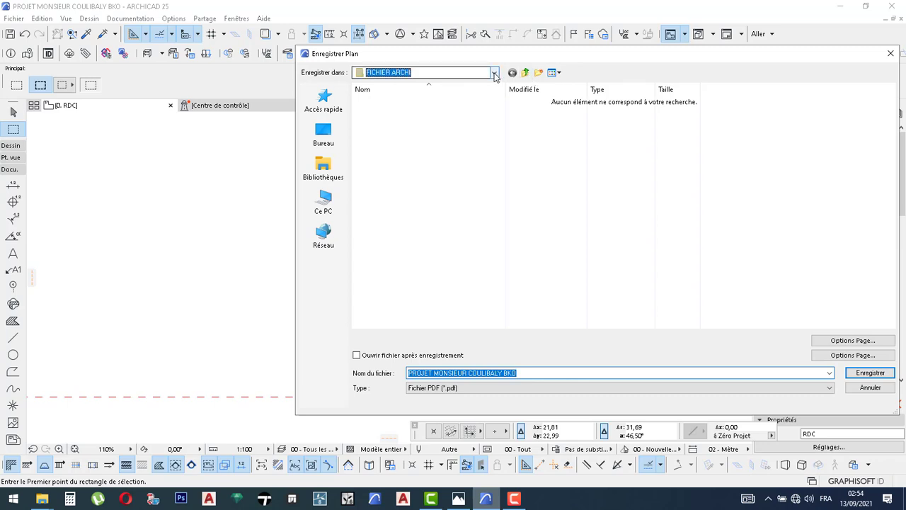
{"action": "left_click", "coordinate": [495, 74]}
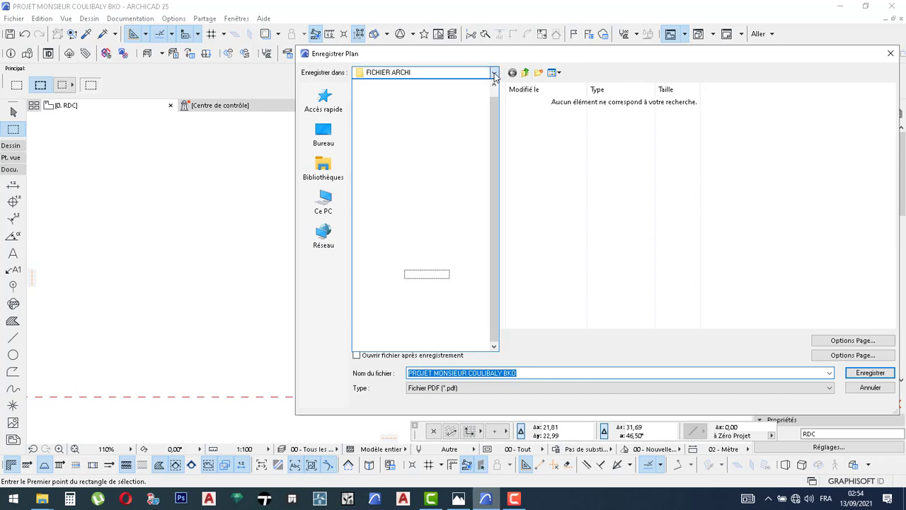
{"action": "left_click", "coordinate": [456, 236]}
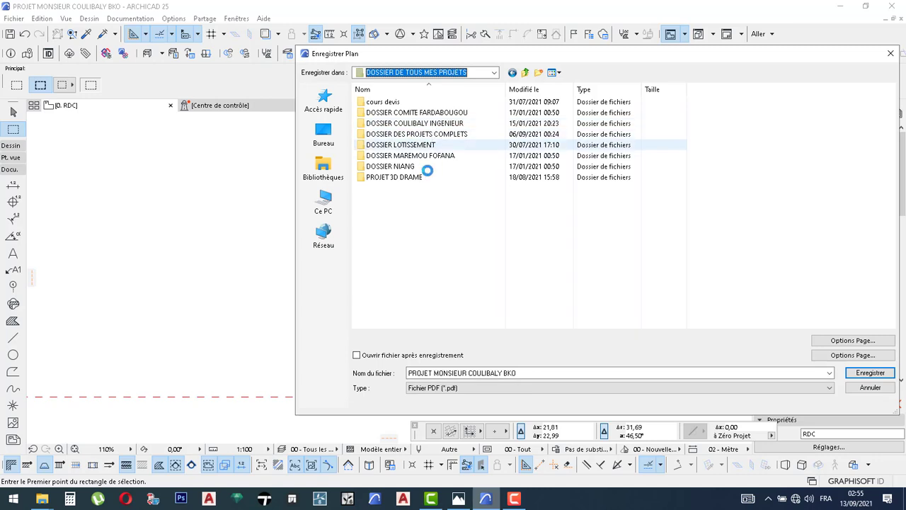
{"action": "left_click", "coordinate": [494, 72]}
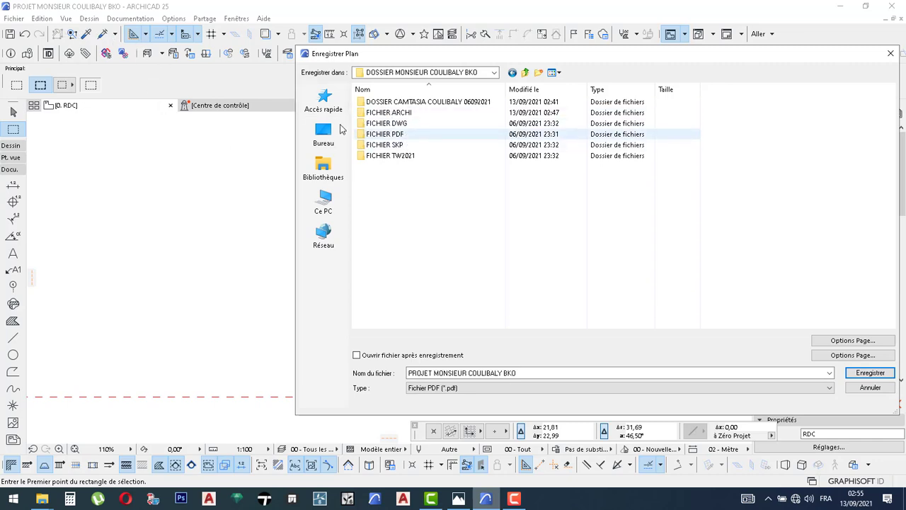
{"action": "left_click", "coordinate": [397, 139]}
{"action": "double_click", "coordinate": [397, 139]}
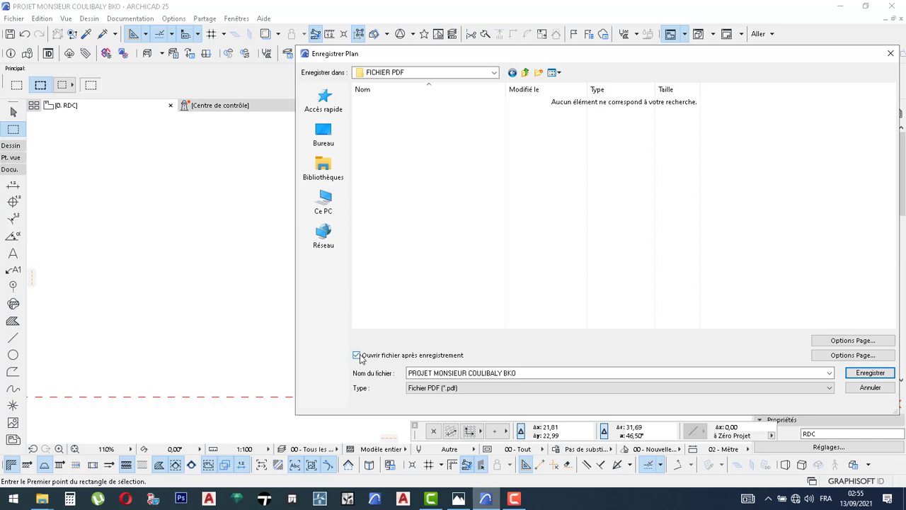
- Accept A4 (ISO) landscape as the PDF page format and limit the print area to the selection zone
{"action": "left_click", "coordinate": [859, 342]}
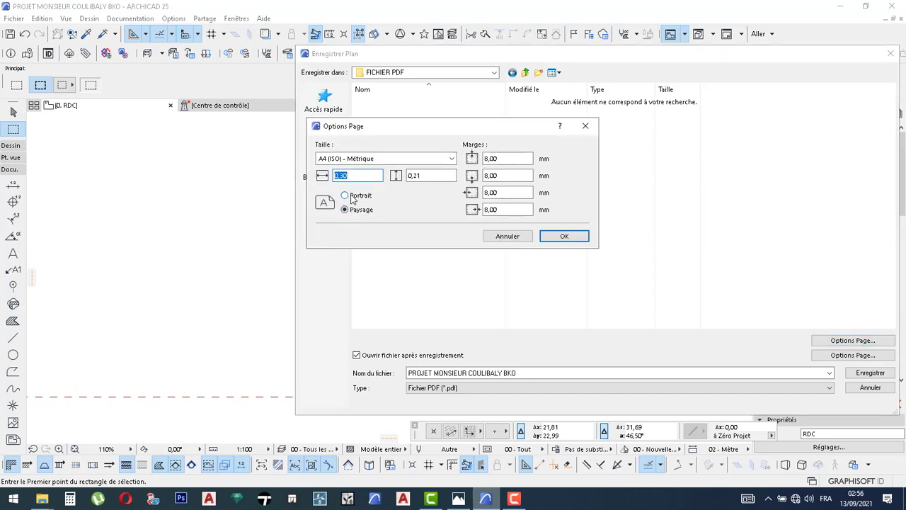
{"action": "left_click", "coordinate": [566, 236]}
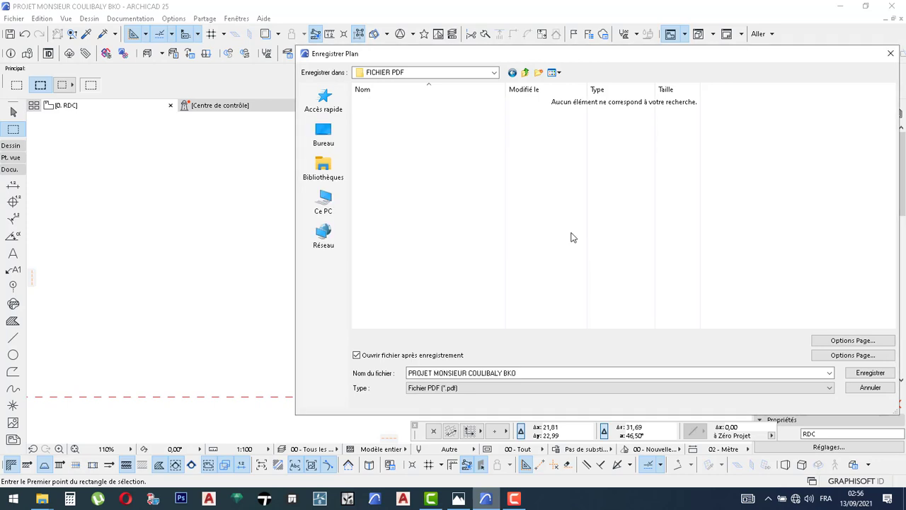
{"action": "left_click", "coordinate": [845, 360]}
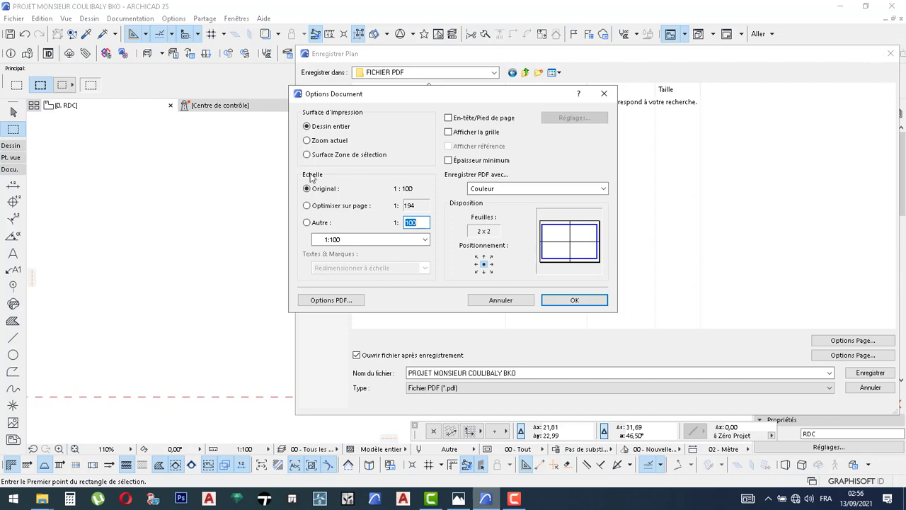
{"action": "left_click", "coordinate": [327, 143]}
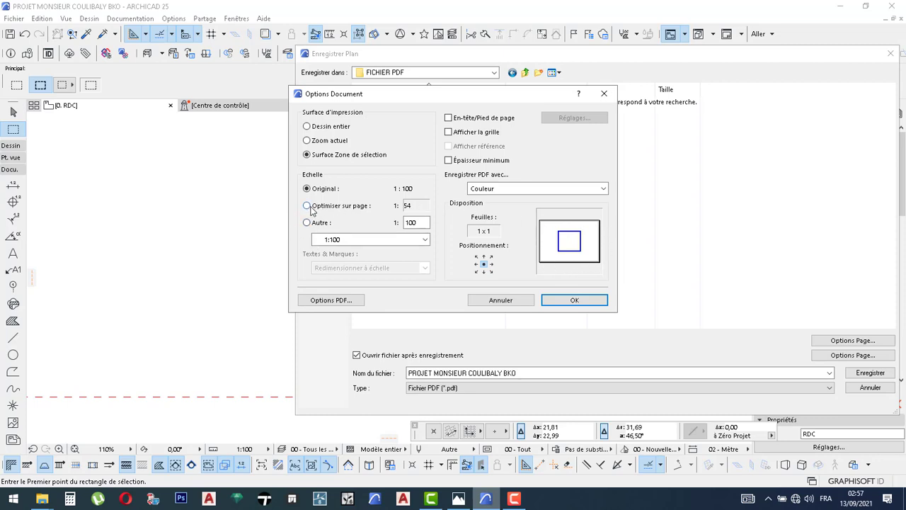
- Set the PDF scale to fit the page (Optimiser sur page) and keep the output in Couleur
{"action": "left_click", "coordinate": [426, 240]}
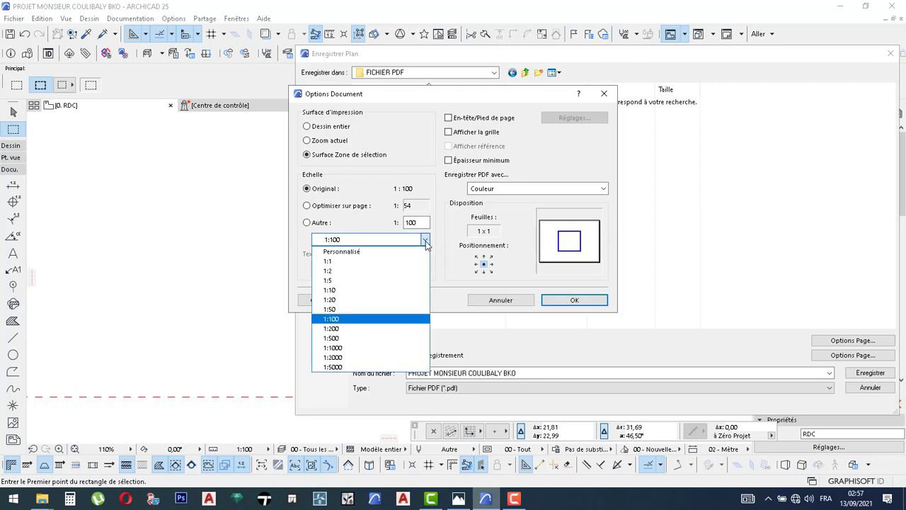
{"action": "left_click", "coordinate": [357, 305]}
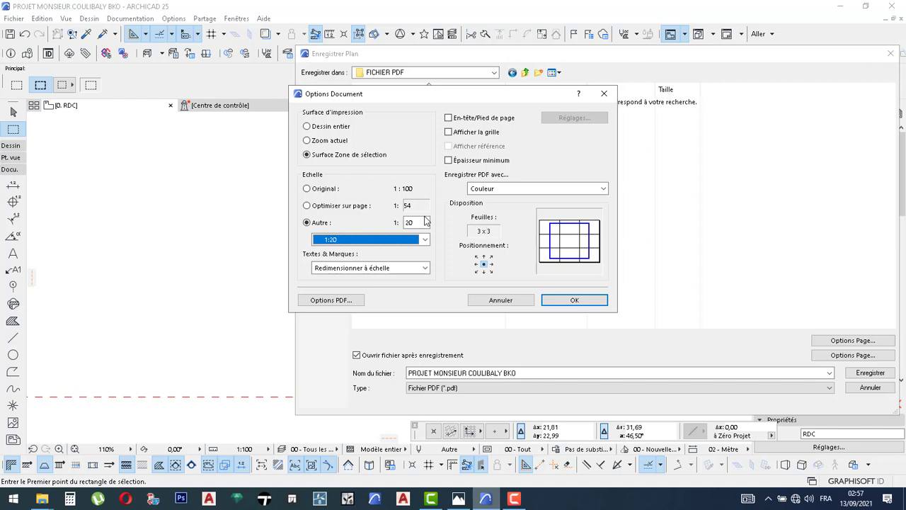
{"action": "left_click", "coordinate": [339, 205]}
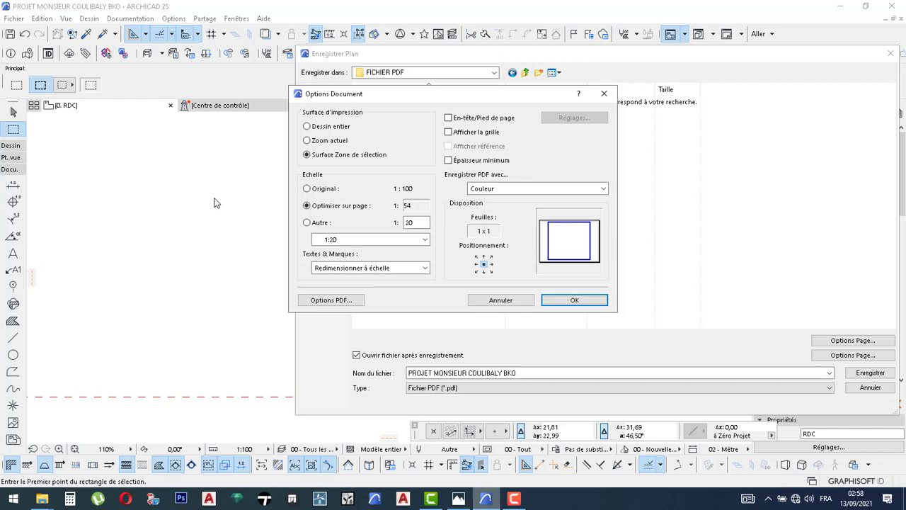
{"action": "left_click", "coordinate": [603, 189]}
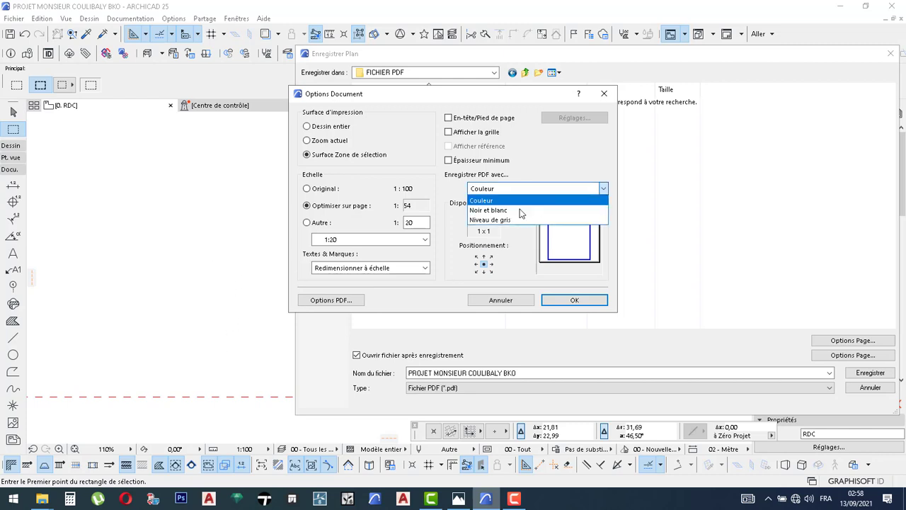
{"action": "left_click", "coordinate": [556, 189]}
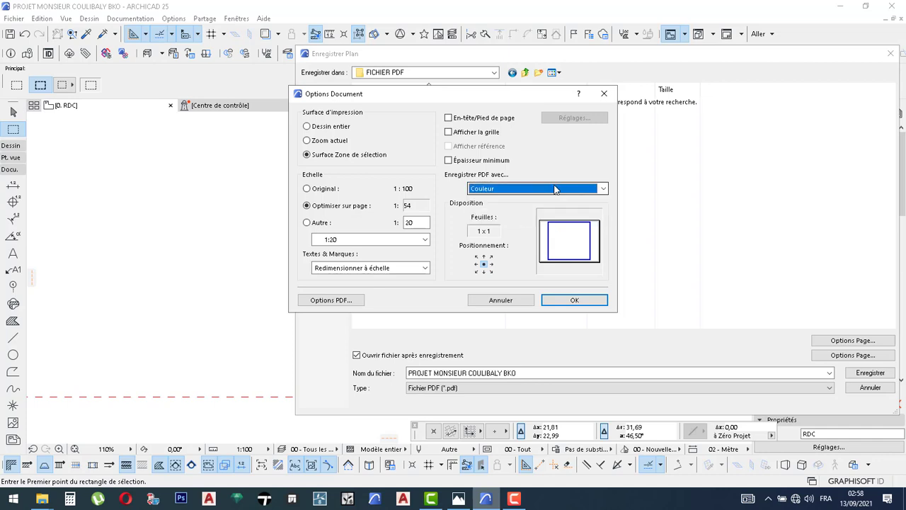
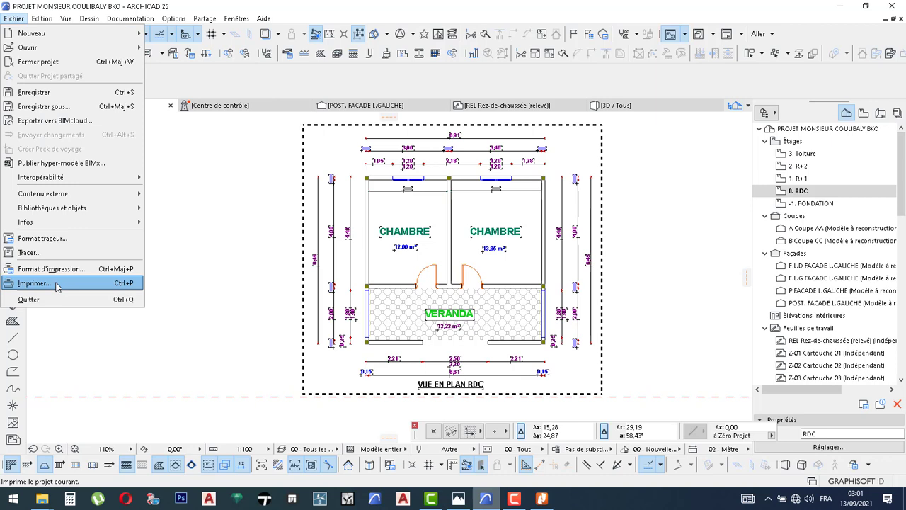
- Set up 2D document printing for the selection zone area, with the scale optimised to the page
{"action": "key", "text": "Escape"}
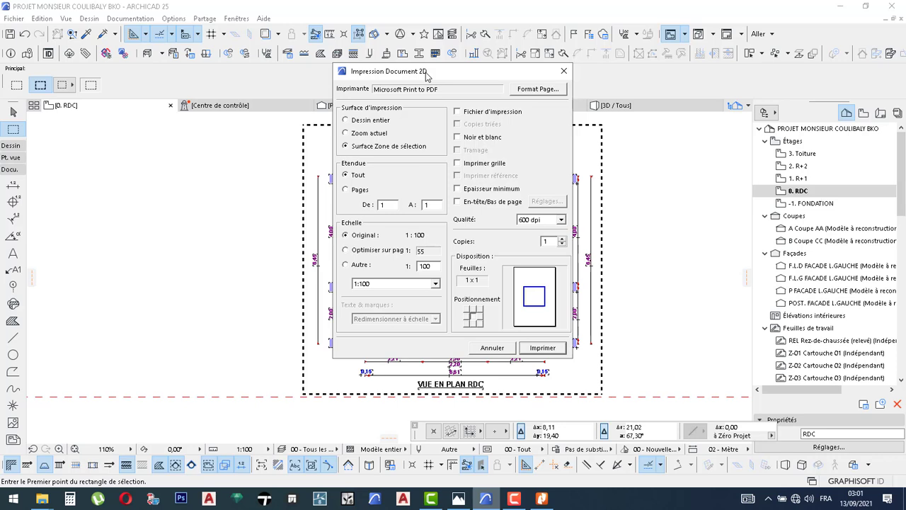
{"action": "left_click", "coordinate": [365, 123]}
{"action": "left_click", "coordinate": [358, 147]}
{"action": "left_click", "coordinate": [351, 252]}
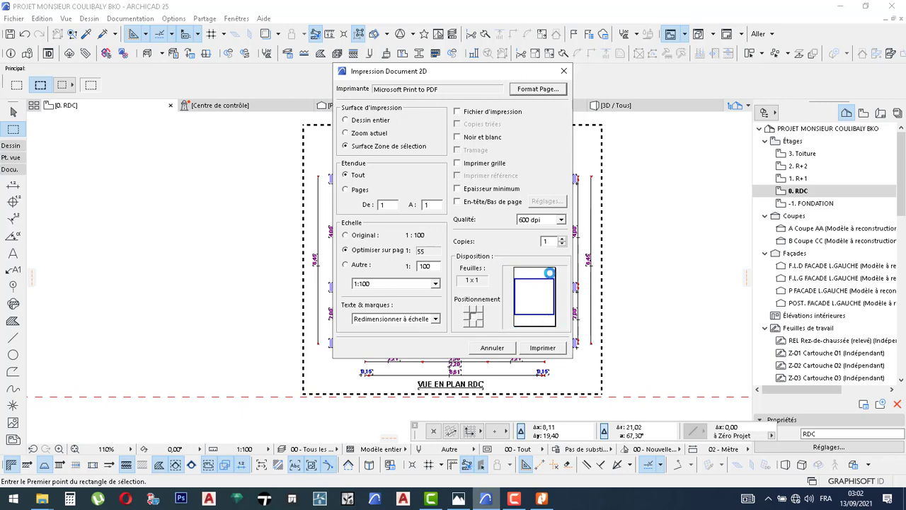
- Set the print page format for Microsoft Print to PDF to A4 paper in Paysage orientation
{"action": "left_click", "coordinate": [538, 88]}
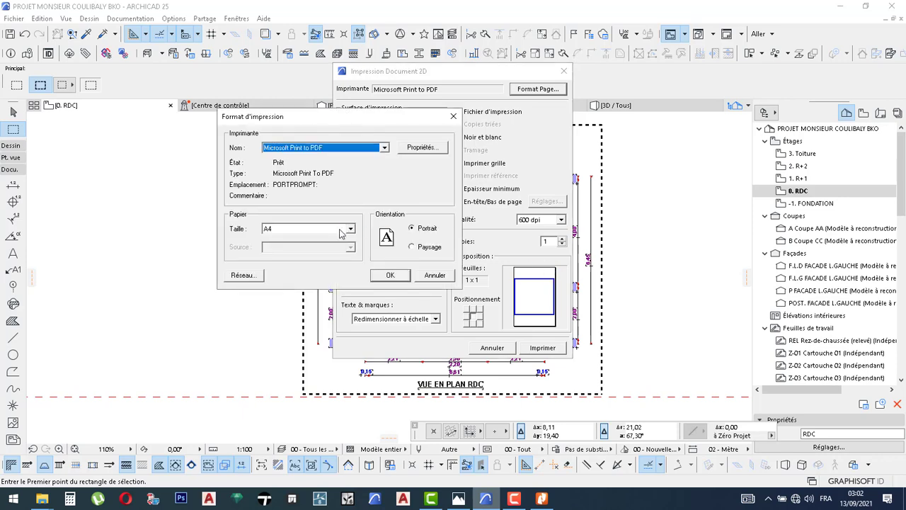
{"action": "left_click", "coordinate": [413, 247]}
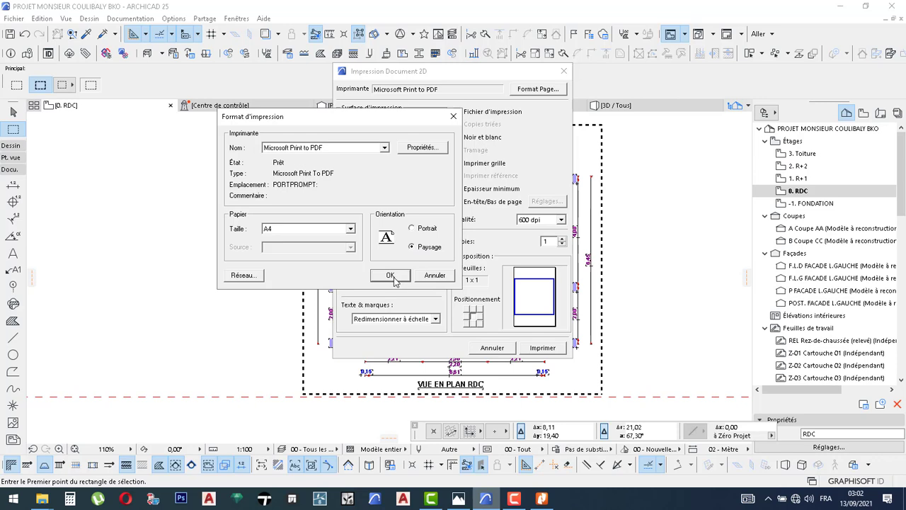
{"action": "left_click", "coordinate": [351, 229]}
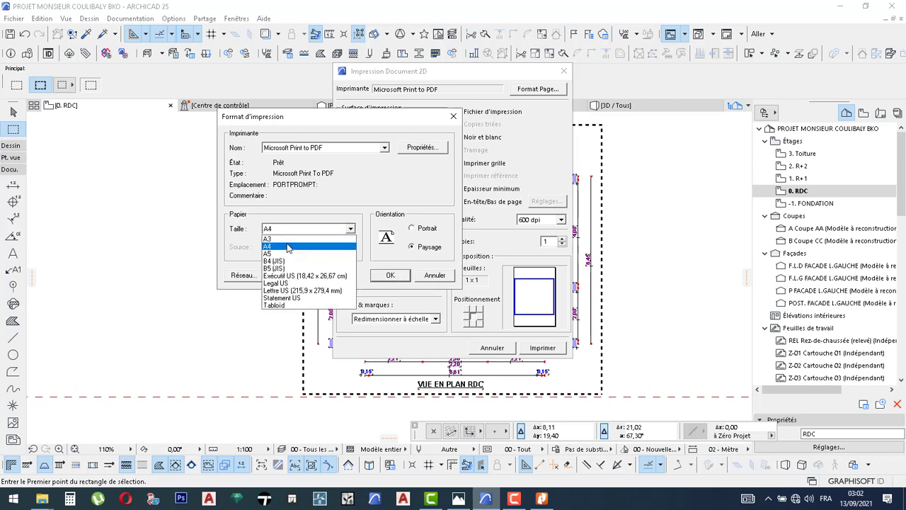
{"action": "left_click", "coordinate": [356, 218]}
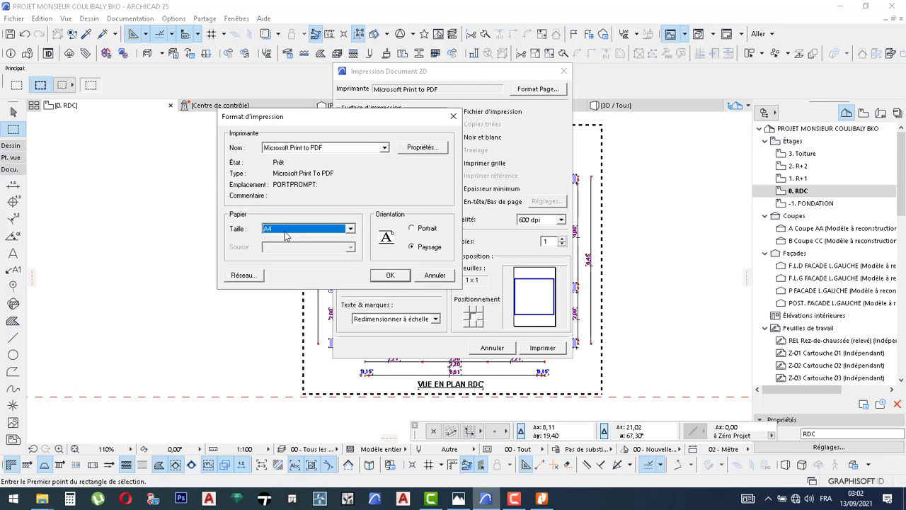
{"action": "left_click", "coordinate": [391, 275]}
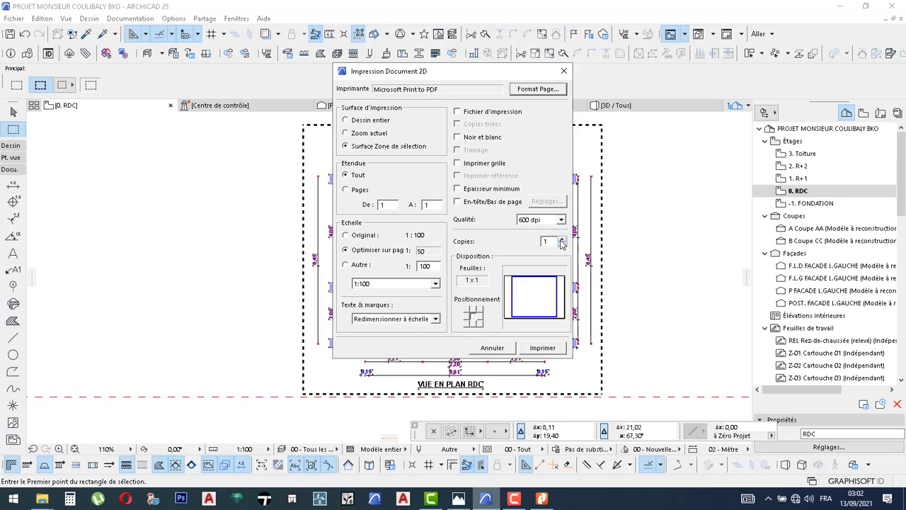
- Print the plan to a Document PDF in the FICHIER PDF folder, reusing the existing file's name with 02 added at the end
{"action": "left_click", "coordinate": [542, 348]}
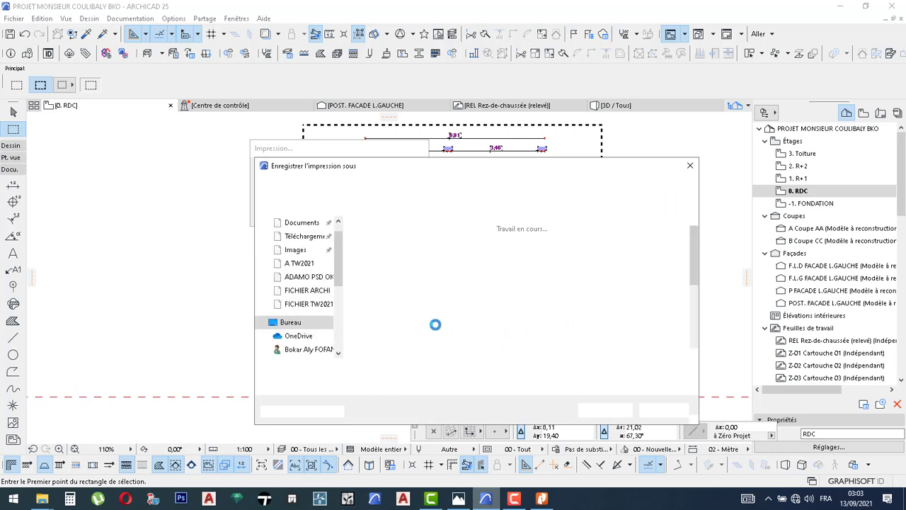
{"action": "left_click", "coordinate": [400, 386]}
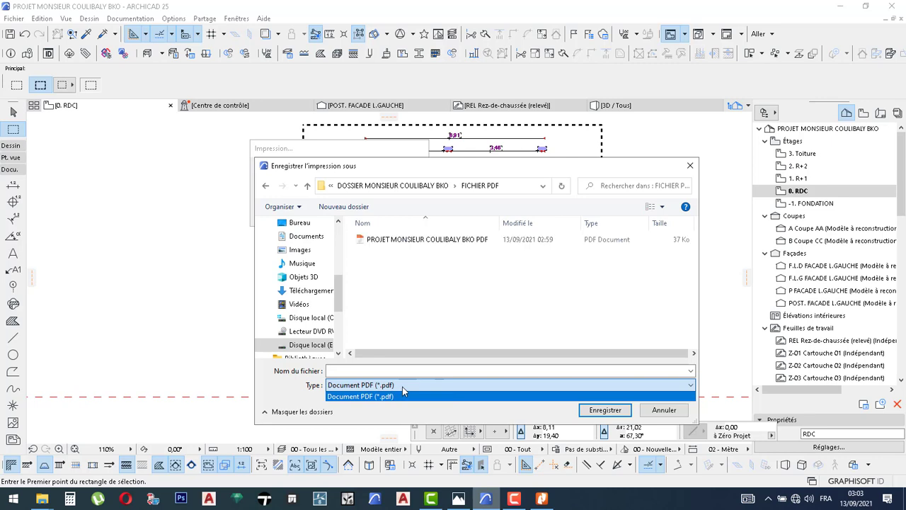
{"action": "left_click", "coordinate": [402, 392]}
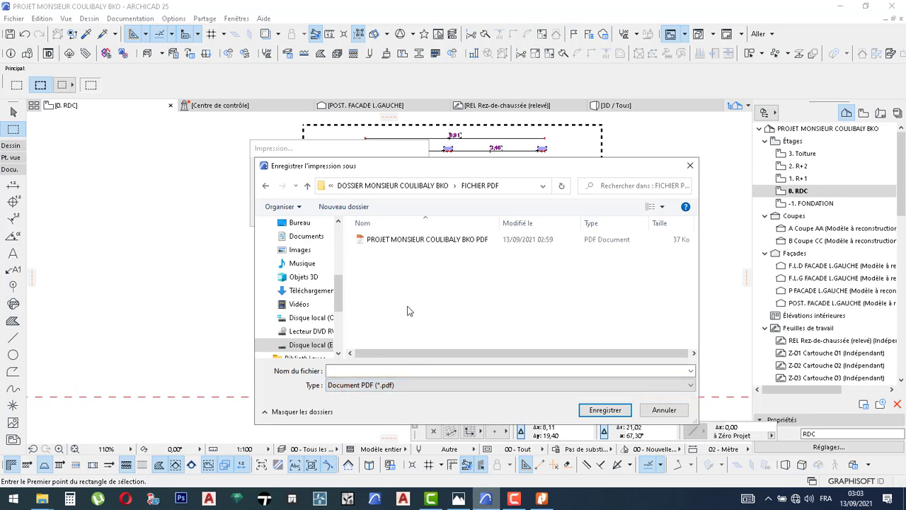
{"action": "left_click", "coordinate": [443, 242]}
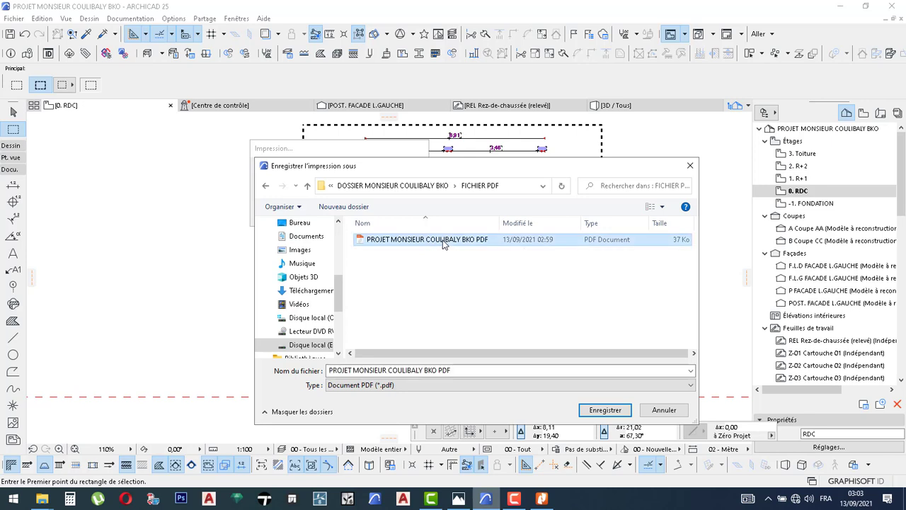
{"action": "left_click", "coordinate": [462, 371]}
{"action": "double_click", "coordinate": [462, 371]}
{"action": "left_click", "coordinate": [462, 371]}
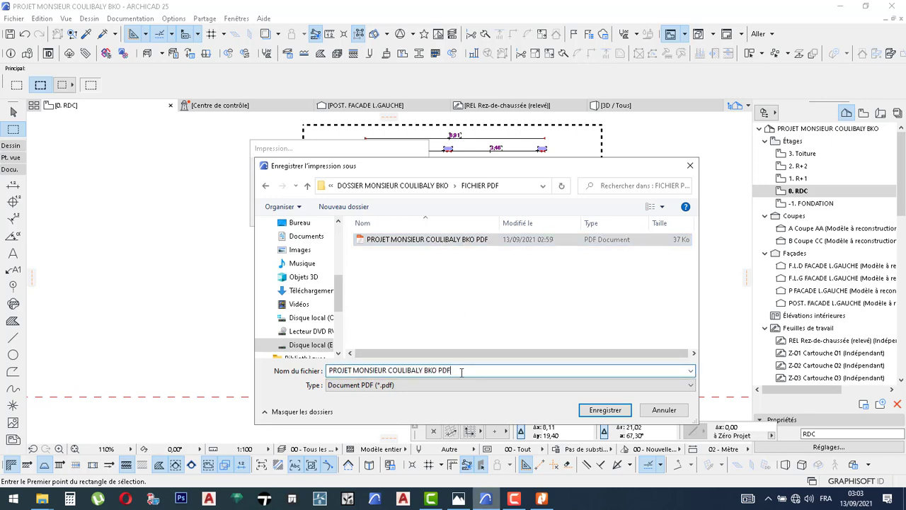
{"action": "type", "text": "02"}
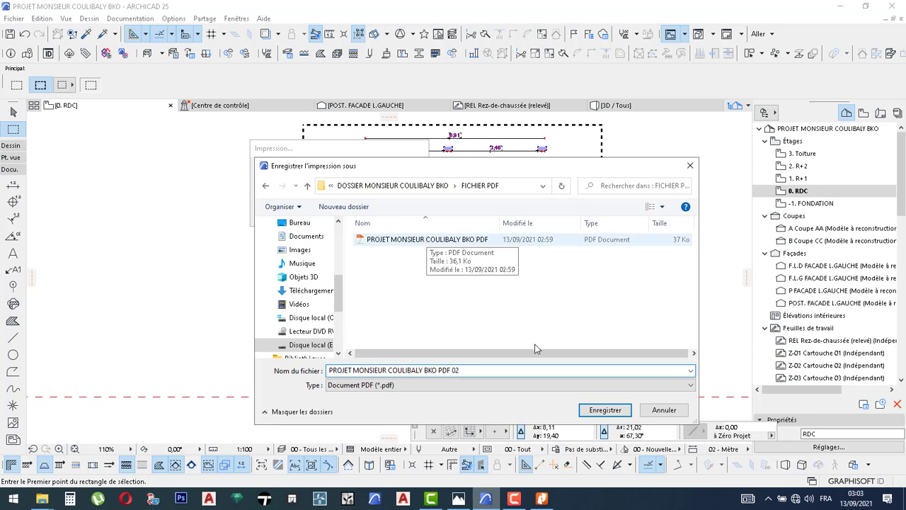
{"action": "left_click", "coordinate": [603, 411]}
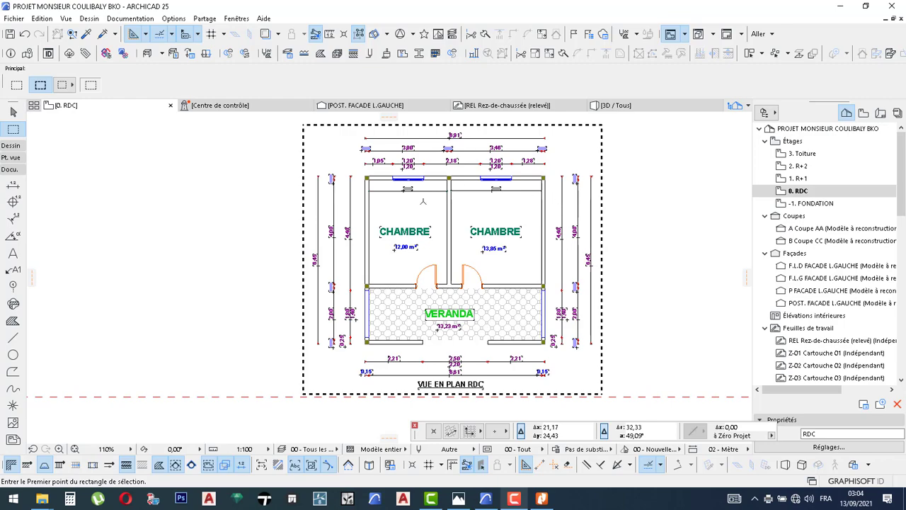
- Switch to File Explorer and open the FICHIER PDF folder inside the client's project folder
{"action": "left_click", "coordinate": [841, 6]}
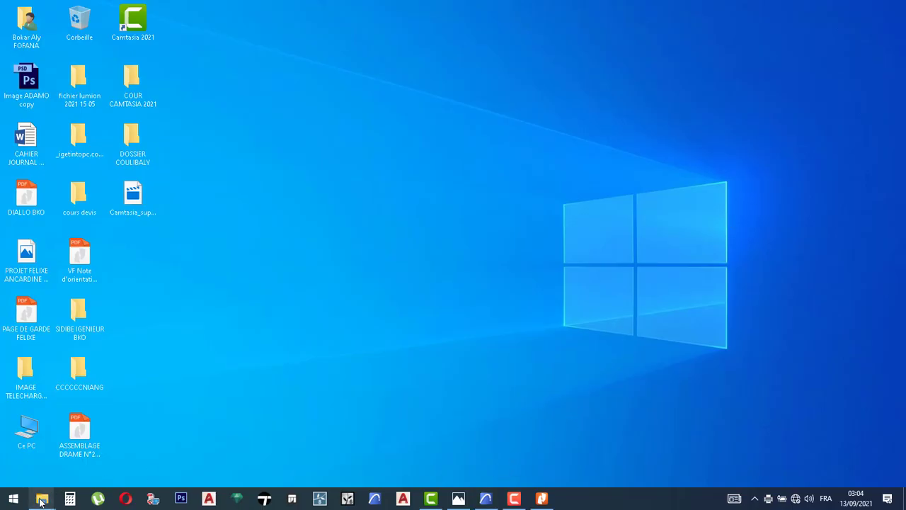
{"action": "mouse_move", "coordinate": [41, 499]}
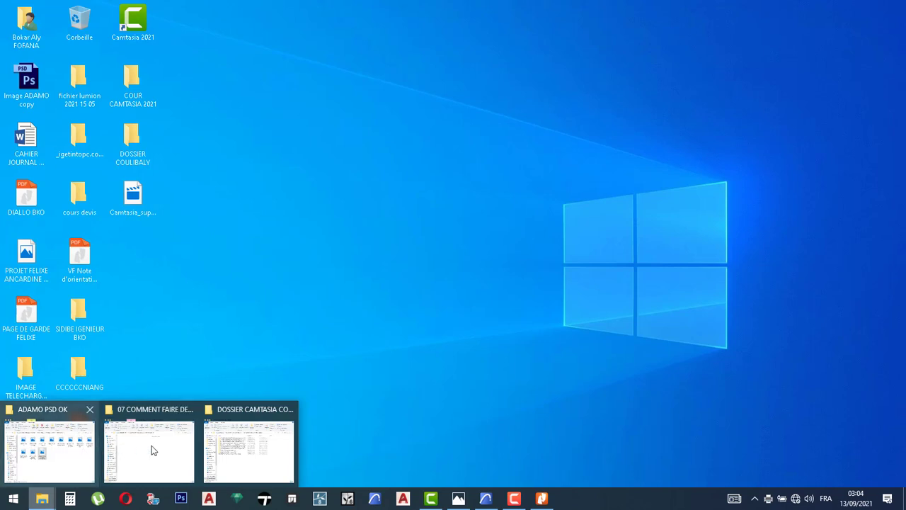
{"action": "left_click", "coordinate": [238, 448]}
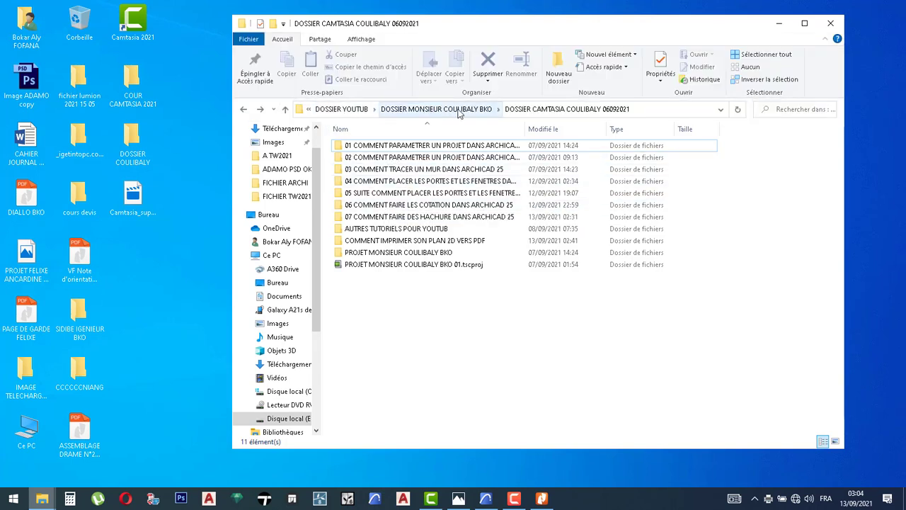
{"action": "left_click", "coordinate": [459, 110]}
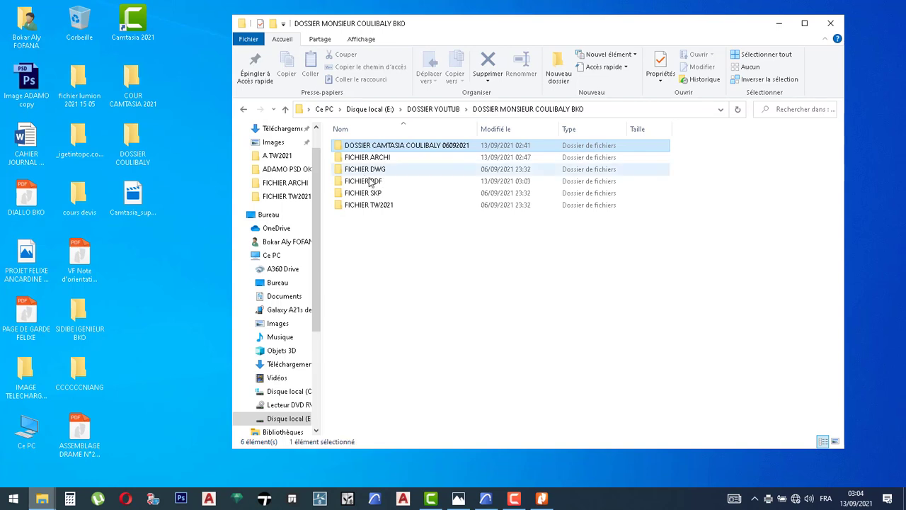
{"action": "left_click", "coordinate": [377, 184]}
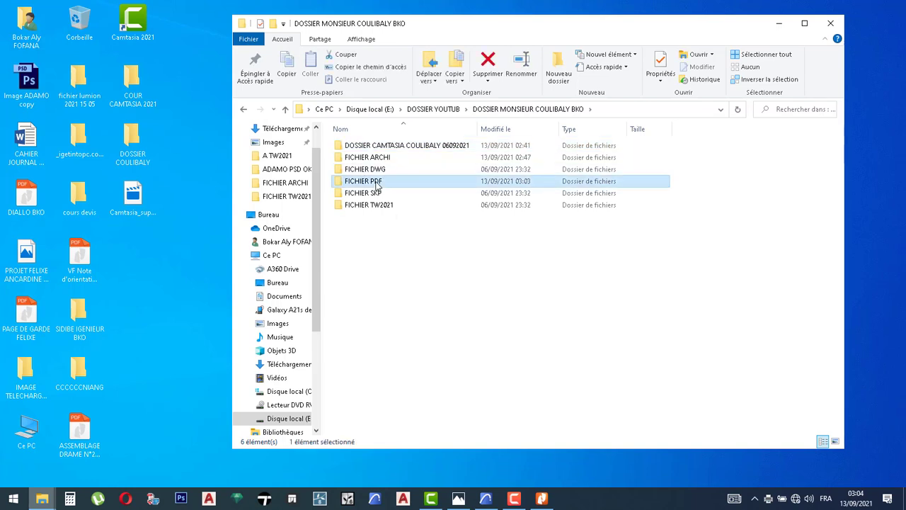
{"action": "double_click", "coordinate": [377, 184]}
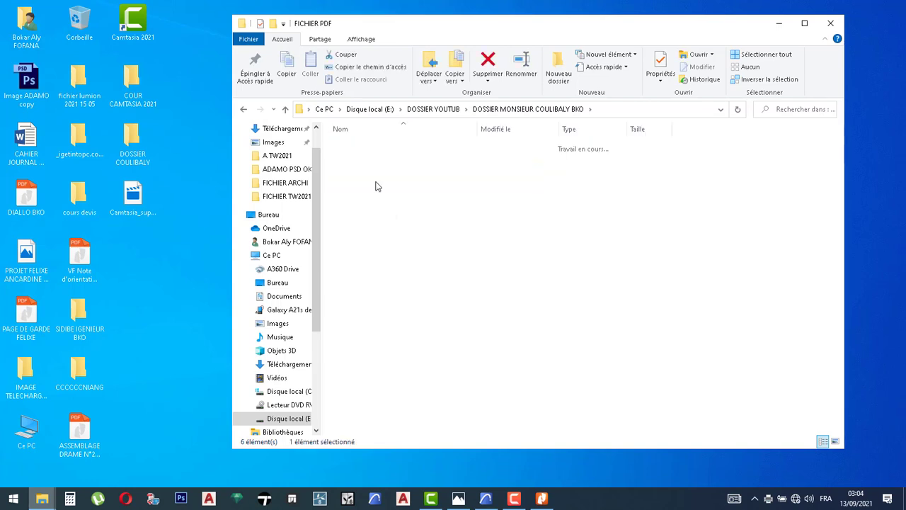
- Open the first exported PDF, the one without the 02 suffix, and look over the plan on its page
{"action": "double_click", "coordinate": [375, 145]}
{"action": "scroll", "coordinate": [228, 221], "scroll_direction": "up", "scroll_amount": 1}
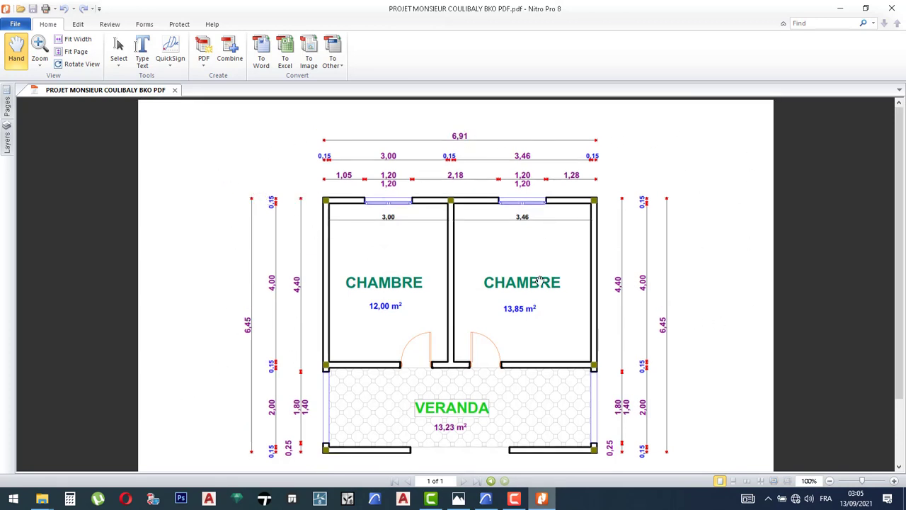
{"action": "scroll", "coordinate": [540, 280], "scroll_direction": "down", "scroll_amount": 1}
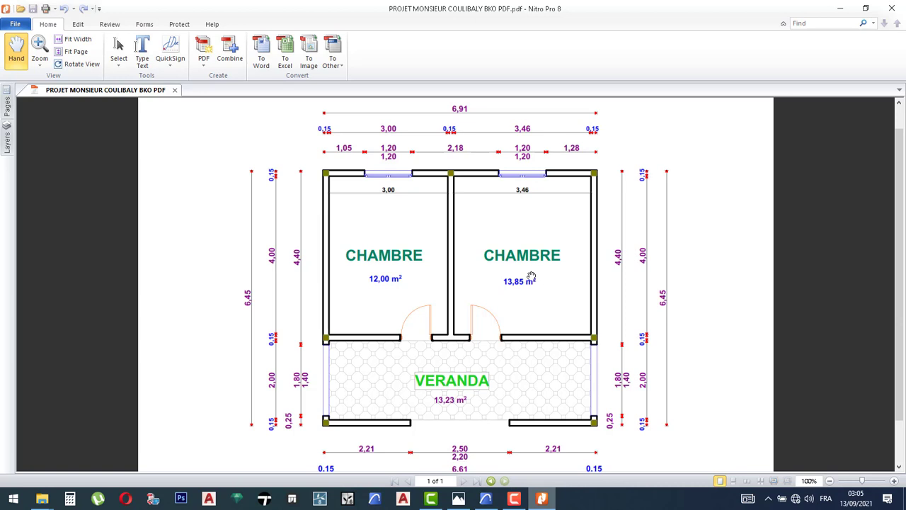
{"action": "scroll", "coordinate": [532, 275], "scroll_direction": "up", "scroll_amount": 1}
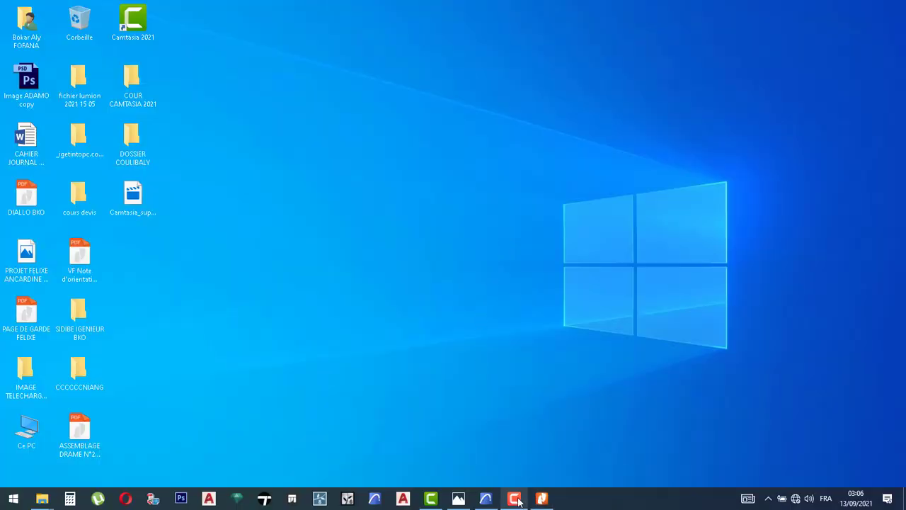
- Examine the printed PDF with the 02 suffix from the upper dimensions down to the bottom of the page
{"action": "left_click", "coordinate": [518, 501]}
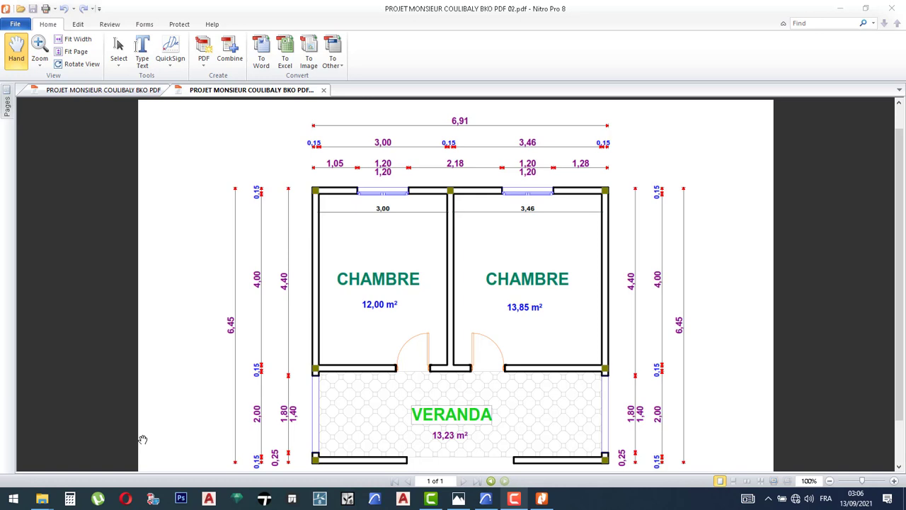
{"action": "scroll", "coordinate": [141, 449], "scroll_direction": "down", "scroll_amount": 1}
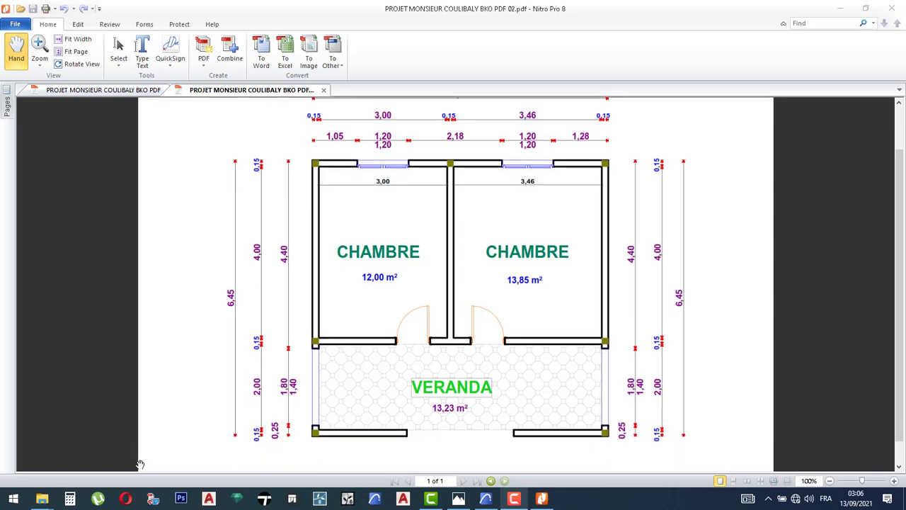
{"action": "scroll", "coordinate": [149, 470], "scroll_direction": "down", "scroll_amount": 1}
{"action": "scroll", "coordinate": [453, 476], "scroll_direction": "down", "scroll_amount": 1}
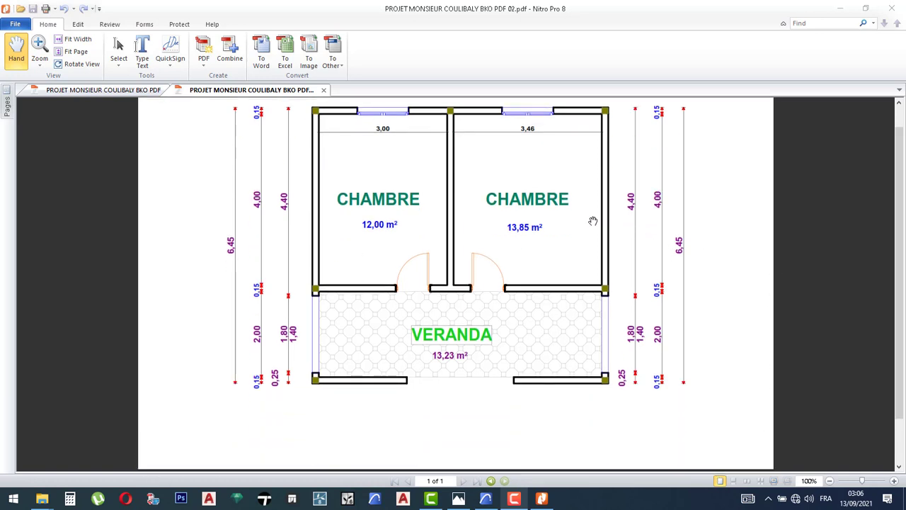
{"action": "scroll", "coordinate": [537, 201], "scroll_direction": "up", "scroll_amount": 2}
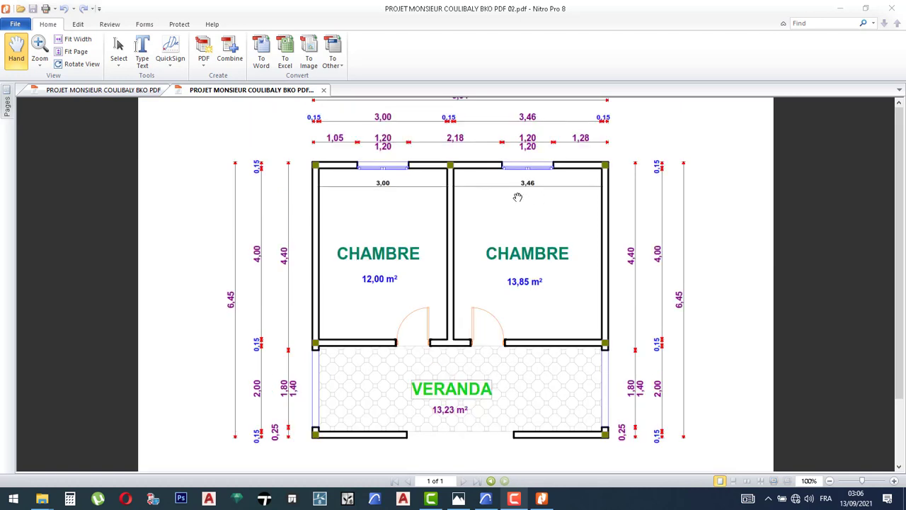
{"action": "scroll", "coordinate": [517, 197], "scroll_direction": "up", "scroll_amount": 1}
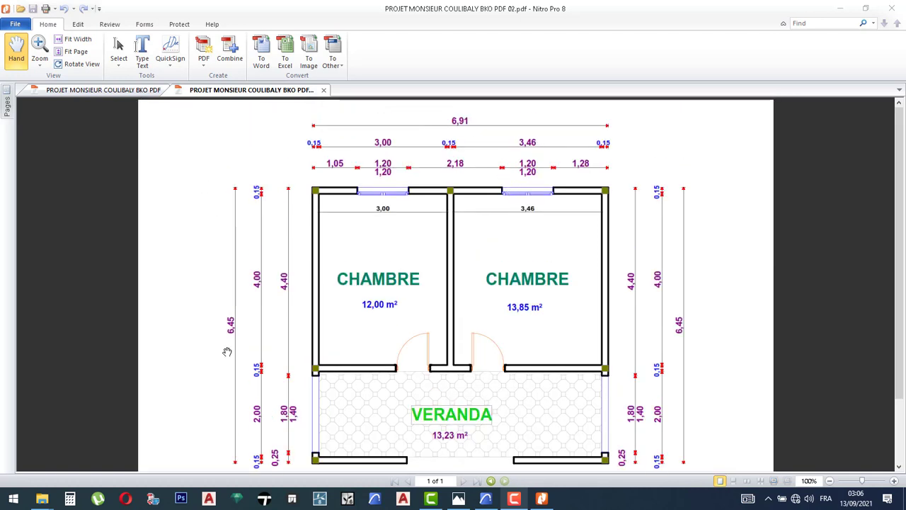
- Review the first exported PDF again for comparison with the 02 version, and return to the RDC plan in ARCHICAD
{"action": "left_click", "coordinate": [104, 92]}
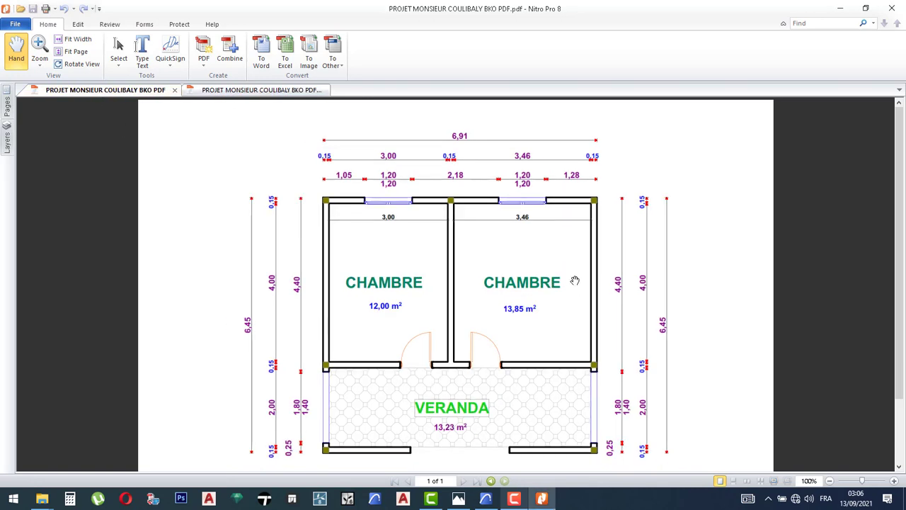
{"action": "scroll", "coordinate": [518, 245], "scroll_direction": "down", "scroll_amount": 2}
{"action": "scroll", "coordinate": [519, 245], "scroll_direction": "up", "scroll_amount": 2}
{"action": "scroll", "coordinate": [518, 245], "scroll_direction": "up", "scroll_amount": 1}
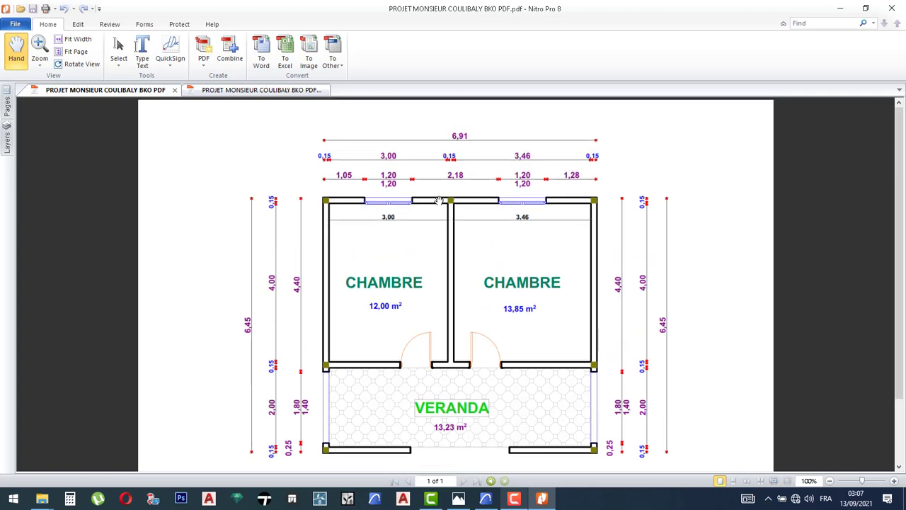
{"action": "left_click", "coordinate": [485, 499]}
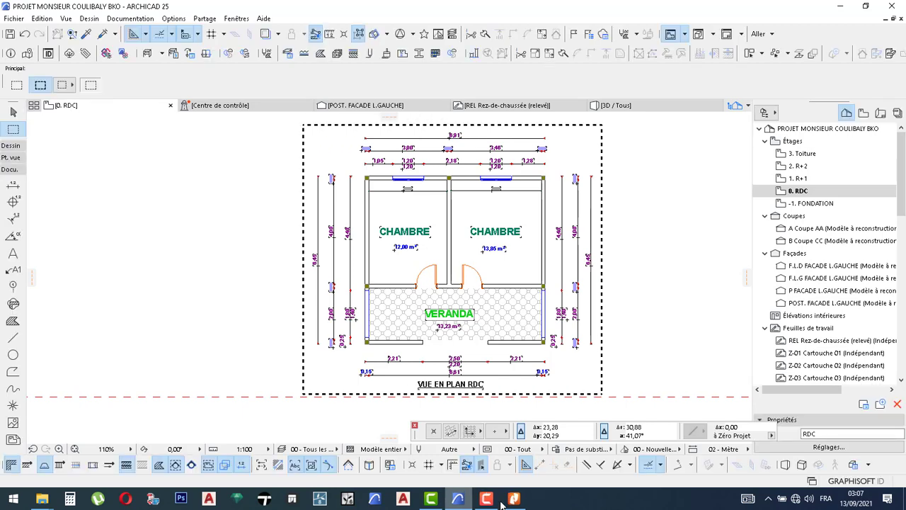
{"action": "left_click", "coordinate": [491, 500]}
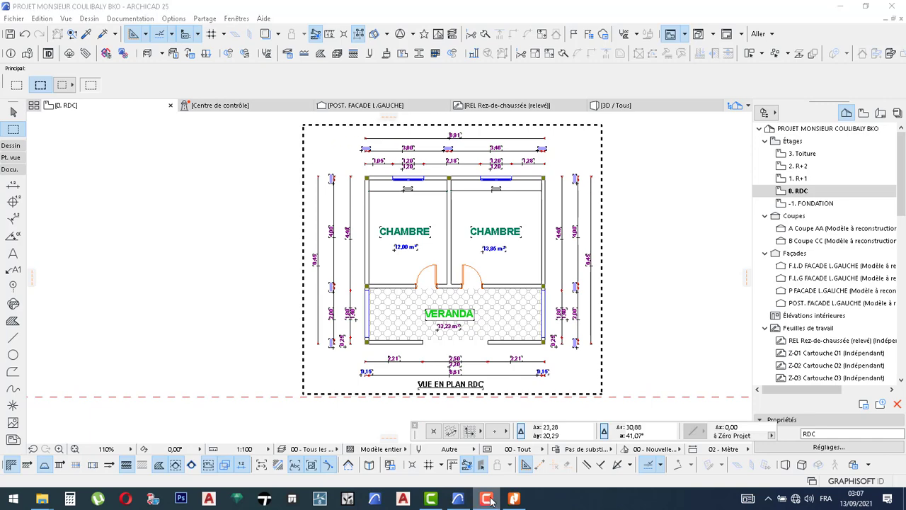